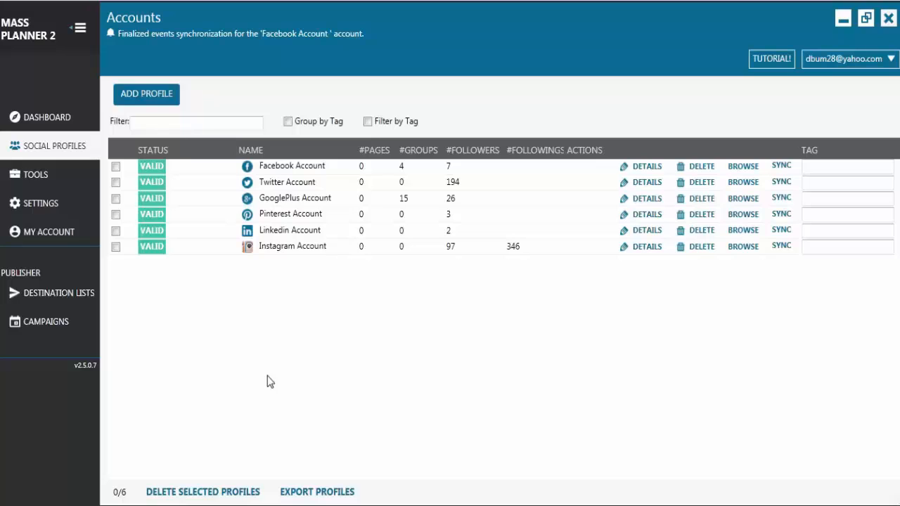
Step: Examine the demo import file offered for adding new profiles to see the bulk import format
click(161, 97)
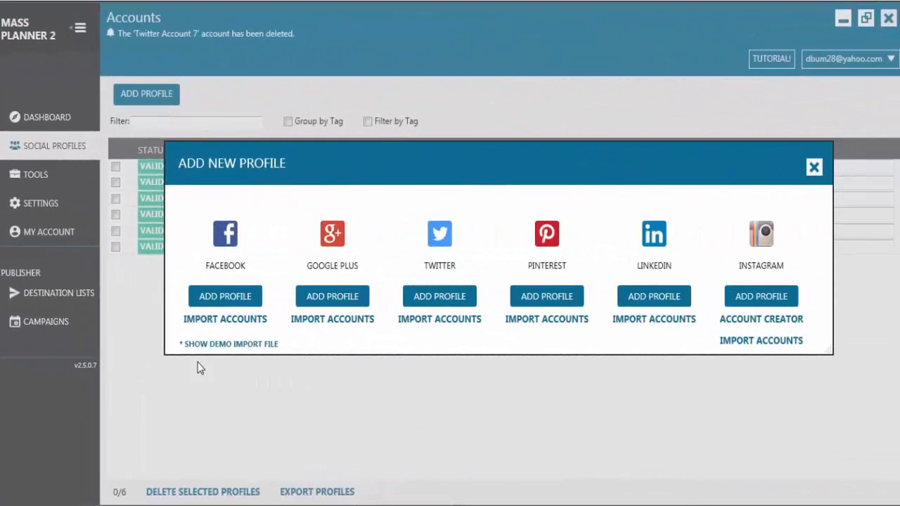
click(200, 343)
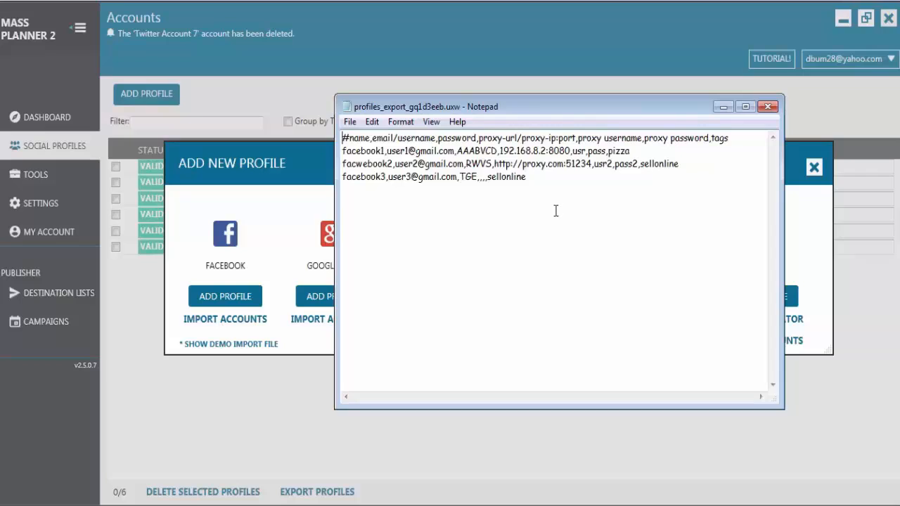
click(776, 107)
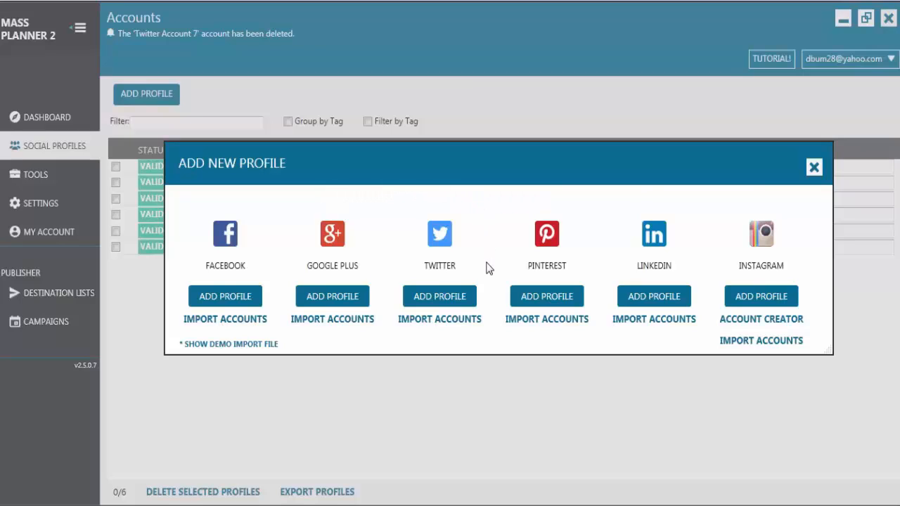
Step: Add a new Twitter profile and look over its available tags and proxy settings
click(443, 298)
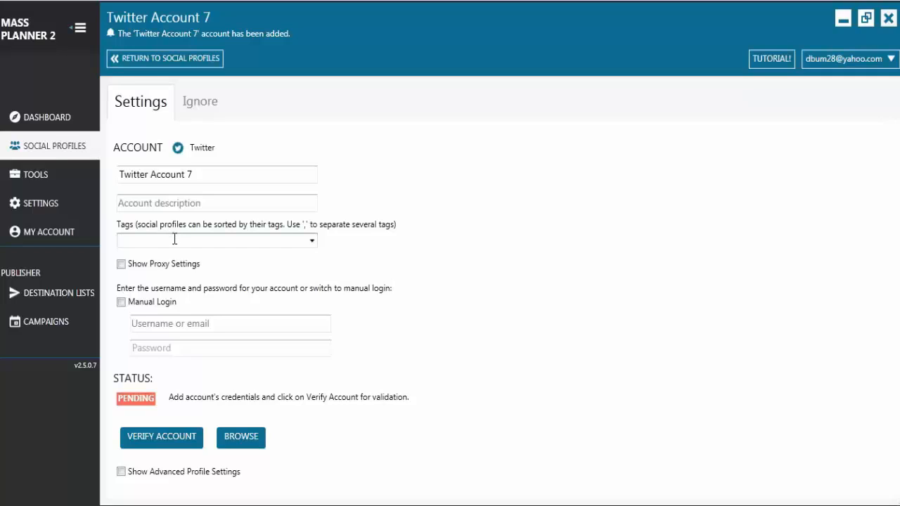
click(312, 241)
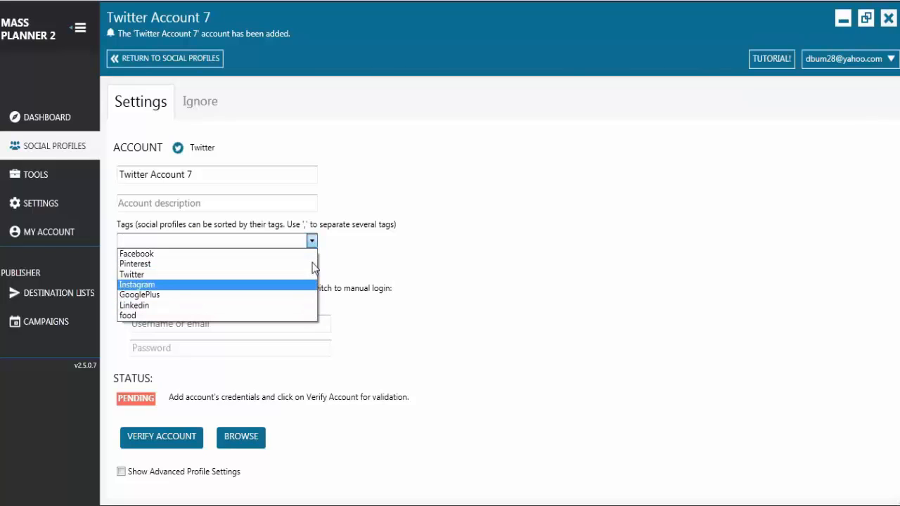
click(337, 241)
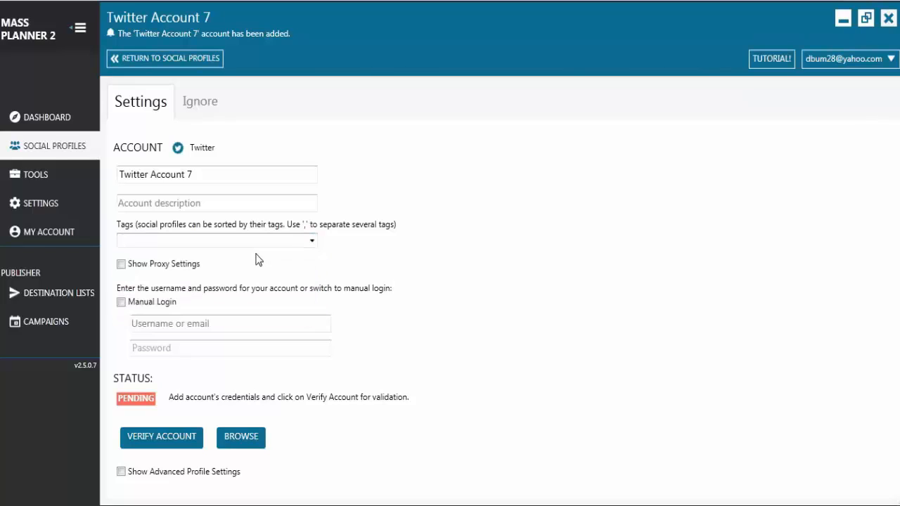
click(122, 268)
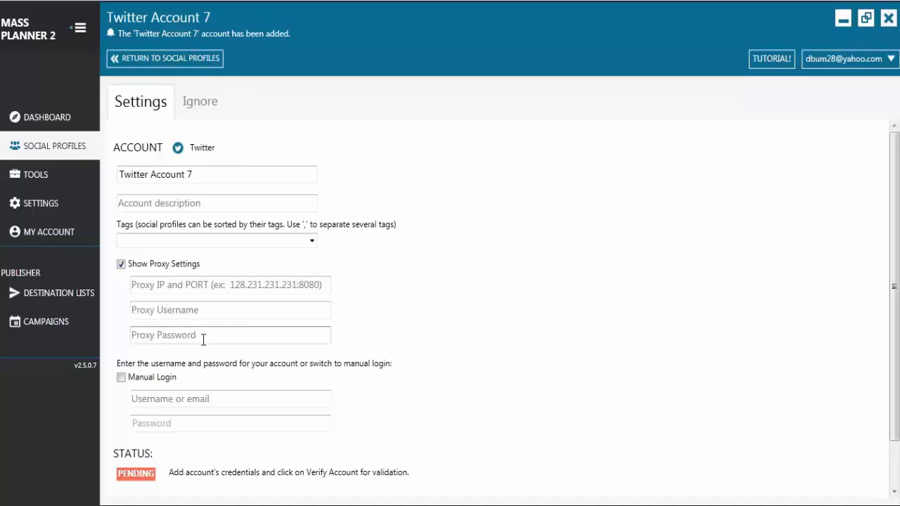
click(121, 265)
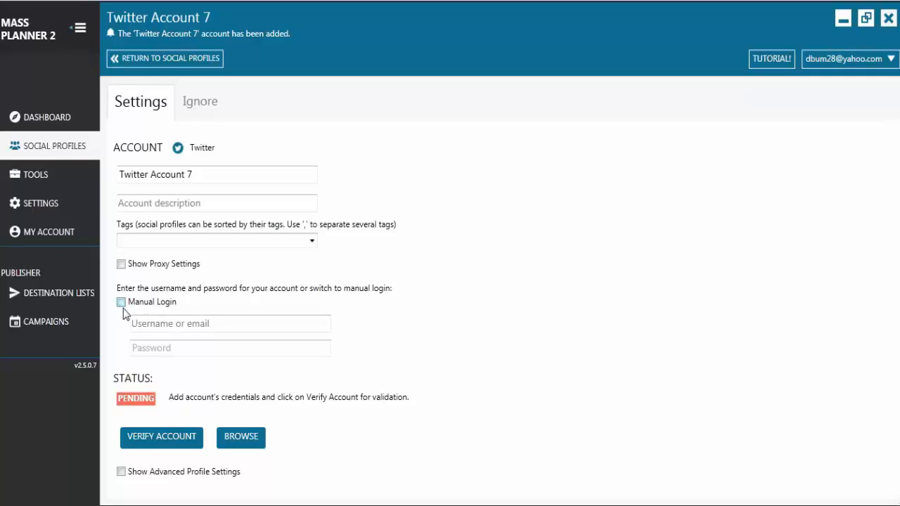
Step: Try the manual login option for the new Twitter profile and open the embedded browser's Twitter login page
click(121, 304)
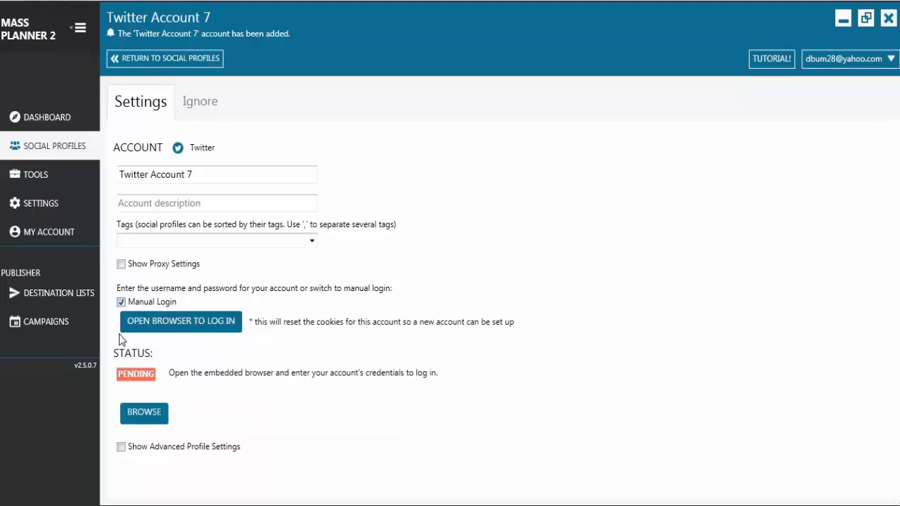
click(200, 327)
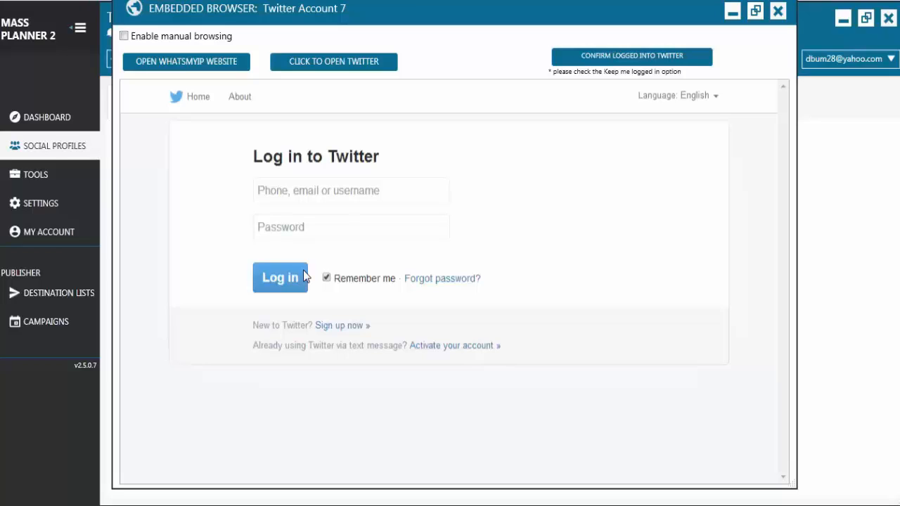
click(284, 200)
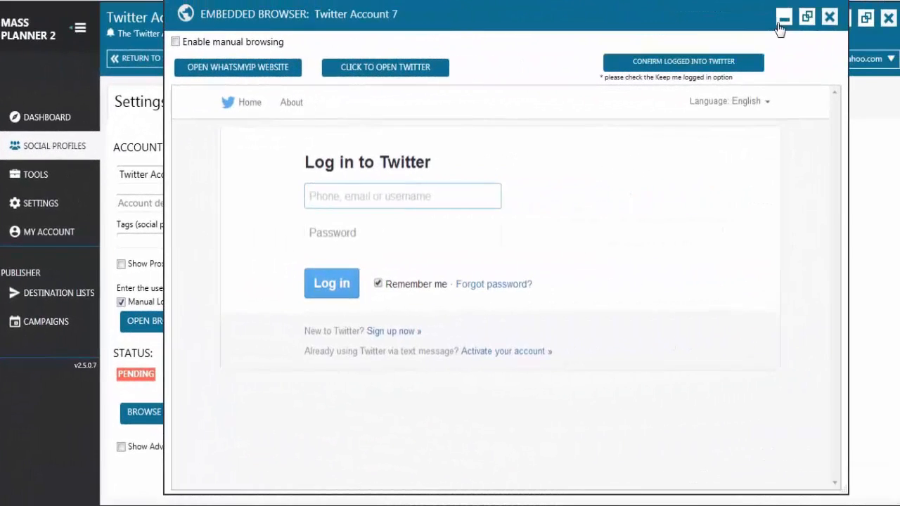
click(724, 57)
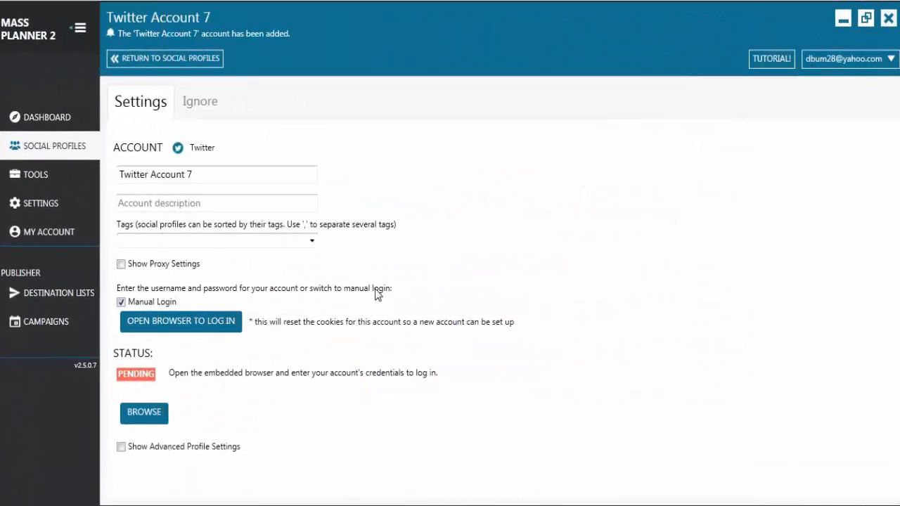
click(121, 302)
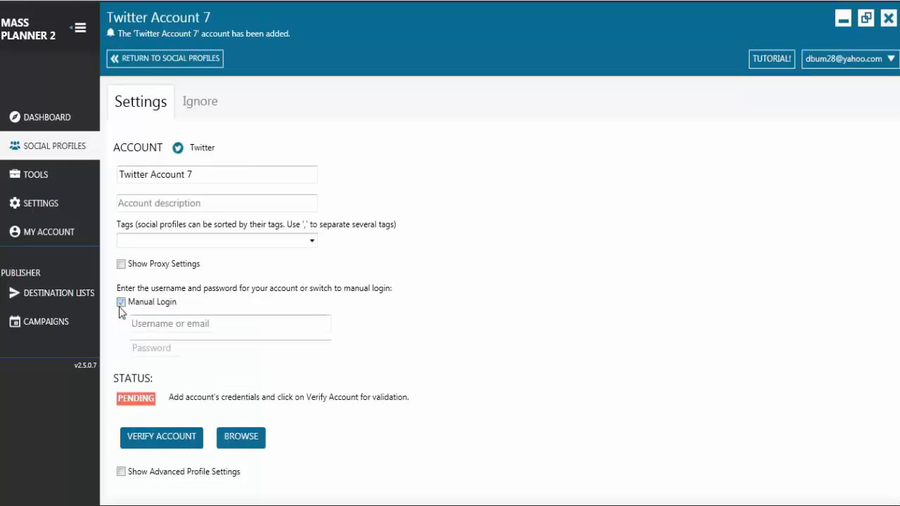
Step: Copy the account's username and password from the Notepad note into the Twitter profile's login fields and verify the account
click(170, 326)
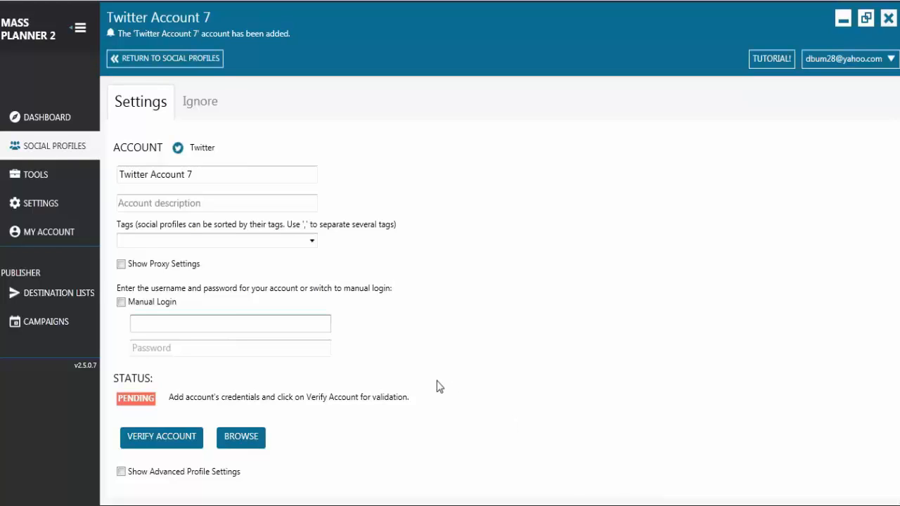
click(569, 505)
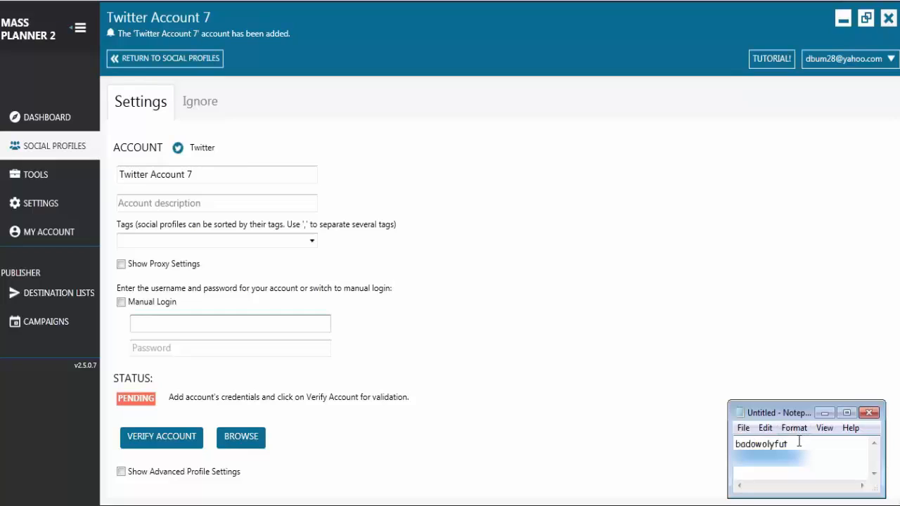
drag(799, 443, 741, 441)
drag(741, 441, 733, 444)
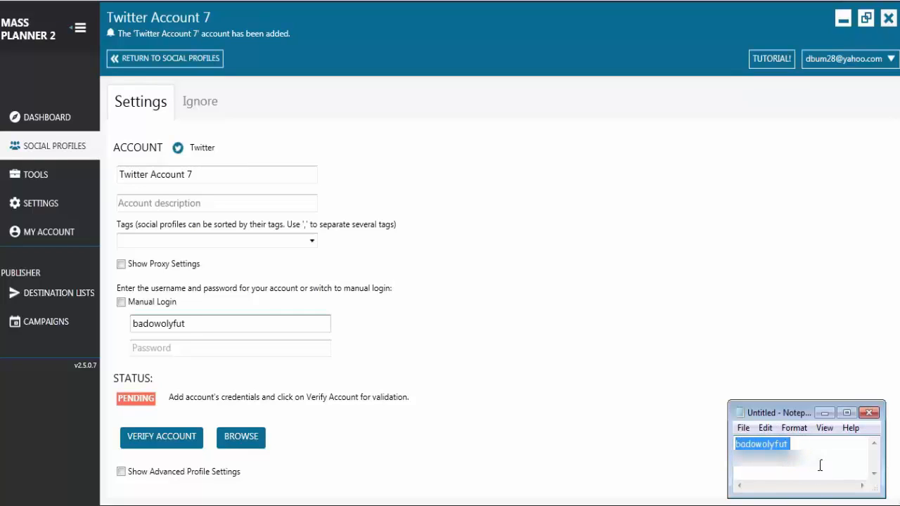
drag(804, 457, 735, 457)
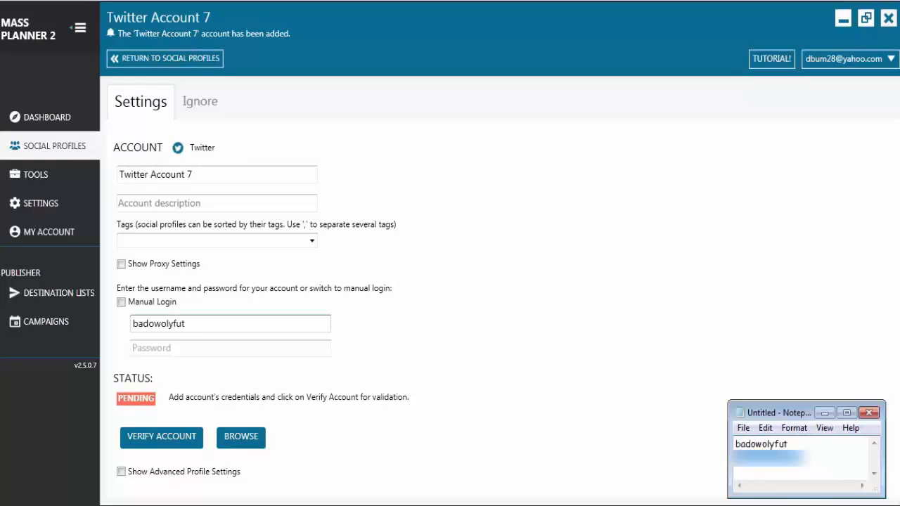
key(ctrl+c)
click(242, 350)
key(ctrl+v)
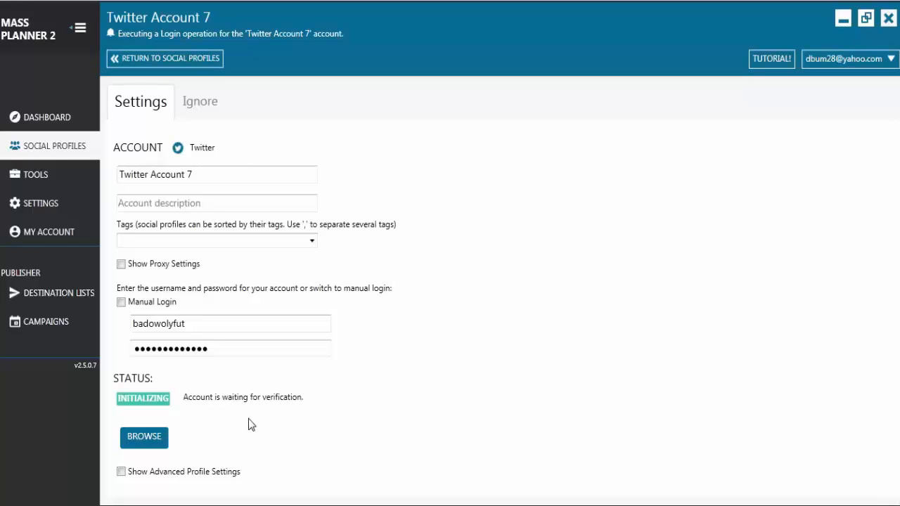
Step: Check the Twitter account's login in its embedded browser and return to the social profiles list
click(150, 443)
drag(445, 78, 531, 9)
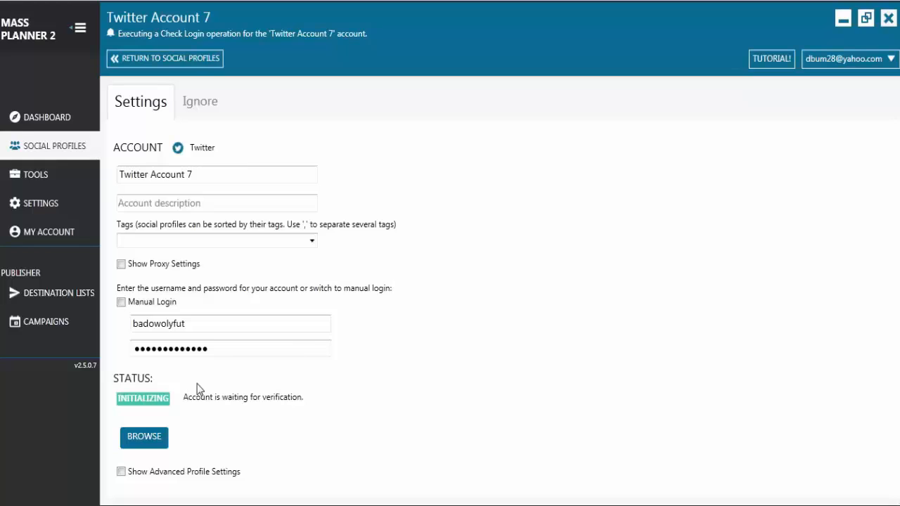
click(138, 60)
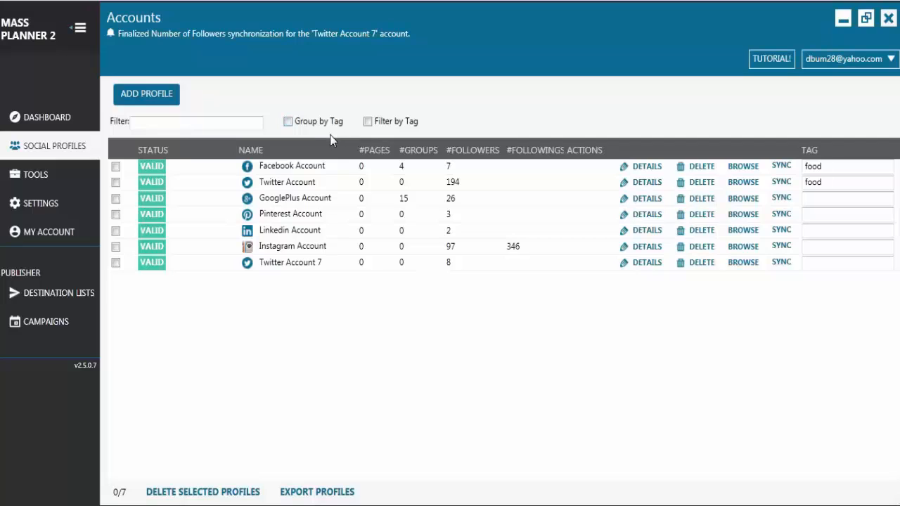
Step: View the profiles grouped by tag, and filtered by the Facebook and food tags
click(288, 122)
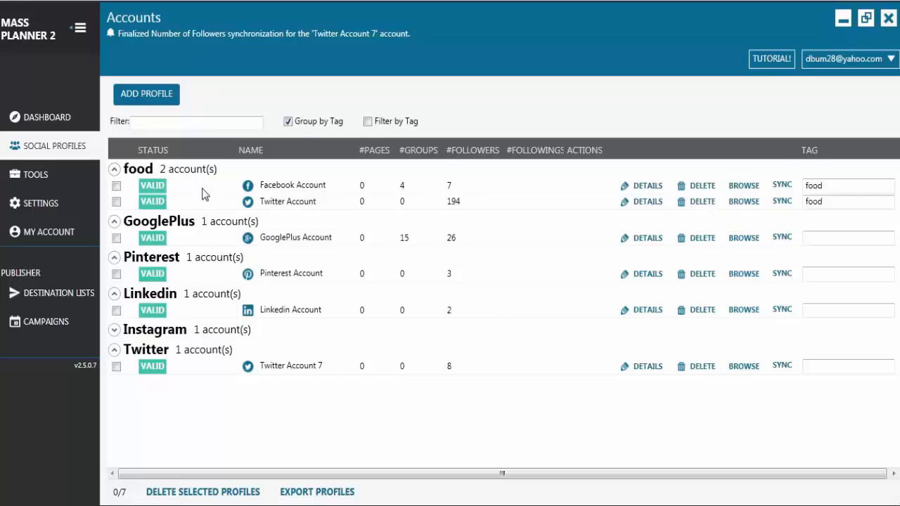
click(295, 122)
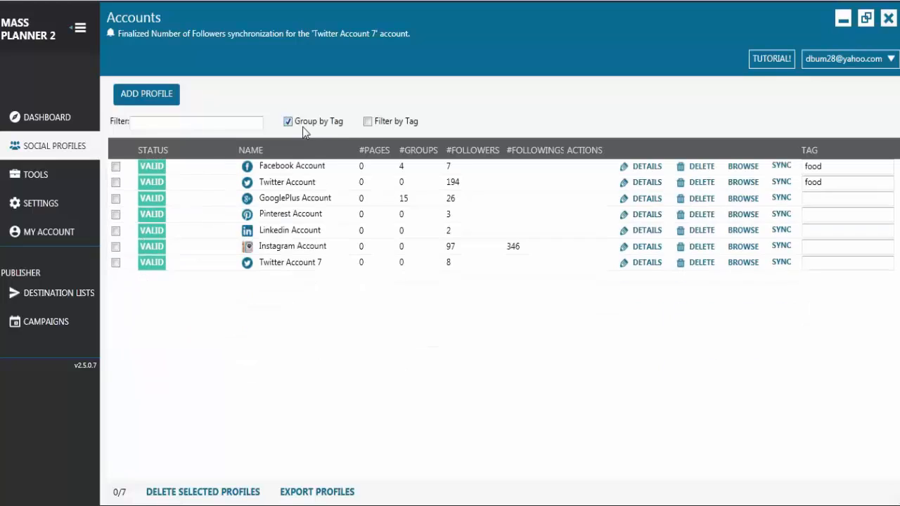
click(368, 123)
click(465, 123)
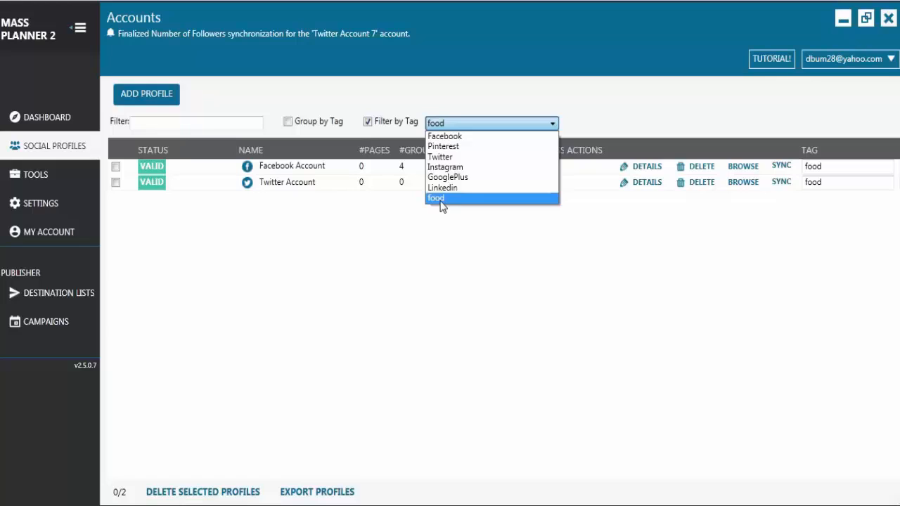
click(457, 138)
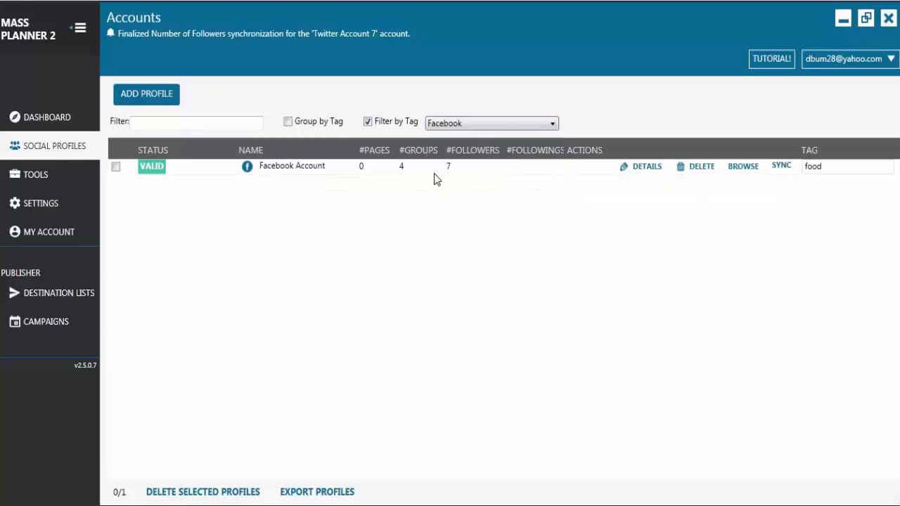
click(503, 124)
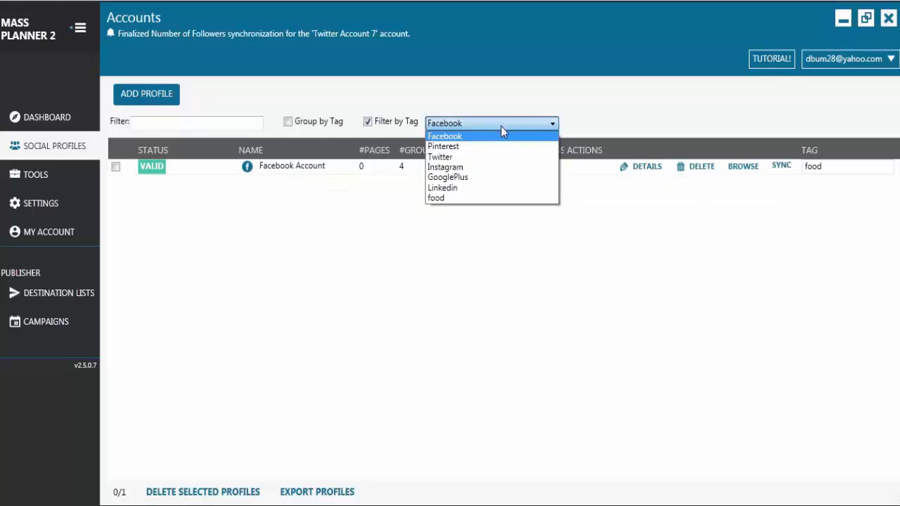
click(470, 199)
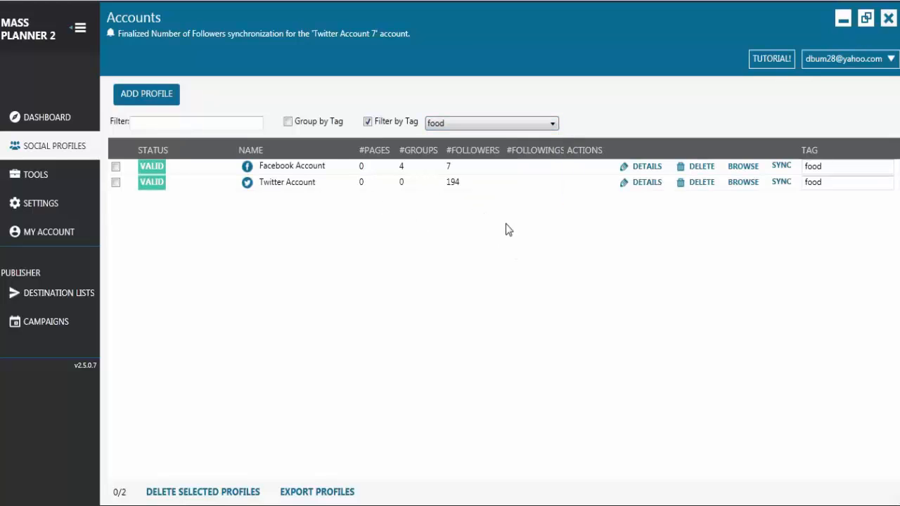
Step: Filter the profile list by the text "food" and clear the filter text
click(250, 128)
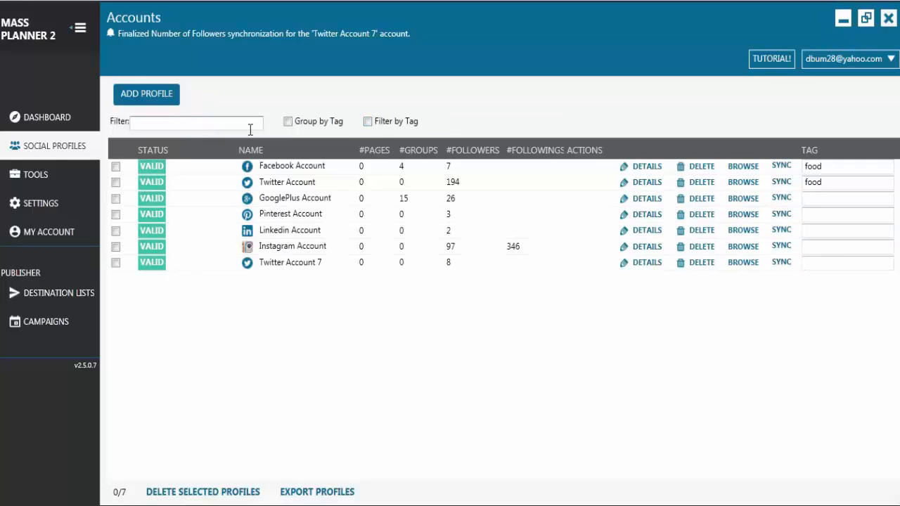
text(food)
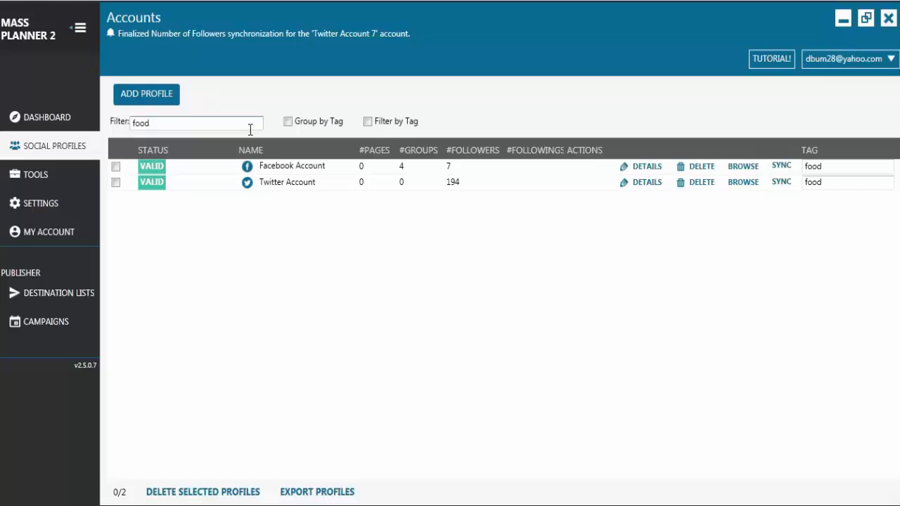
key(BackSpace)
key(BackSpace)
key(BackSpace)
key(BackSpace)
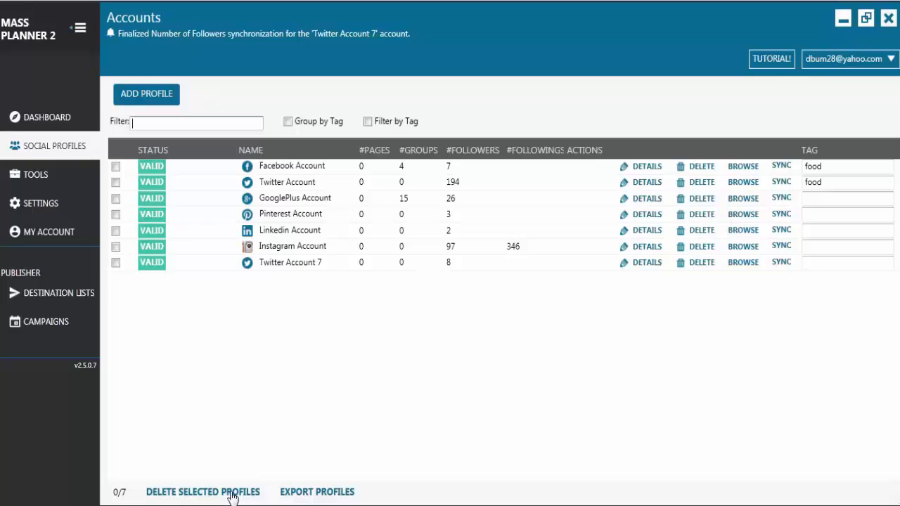
Step: Try selecting the Pinterest Account, Instagram Account and Twitter Account 7 profiles for bulk deletion
click(115, 214)
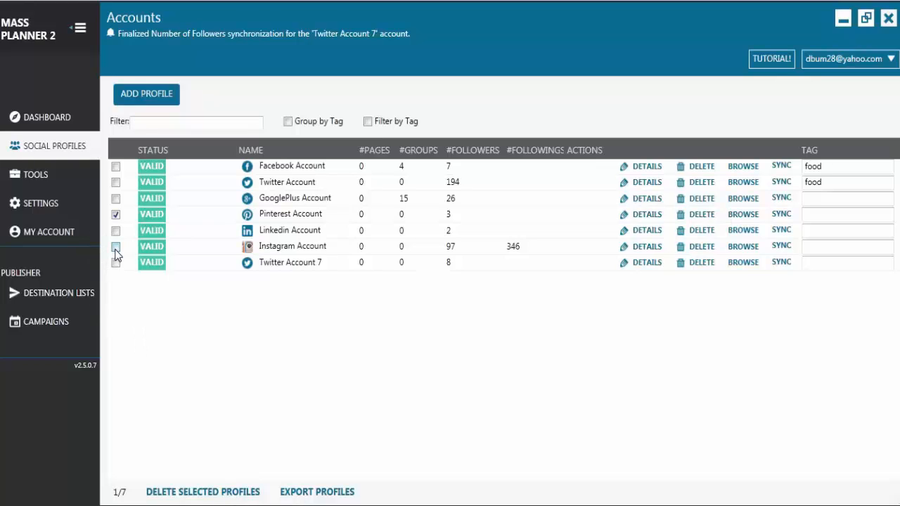
click(115, 246)
click(116, 262)
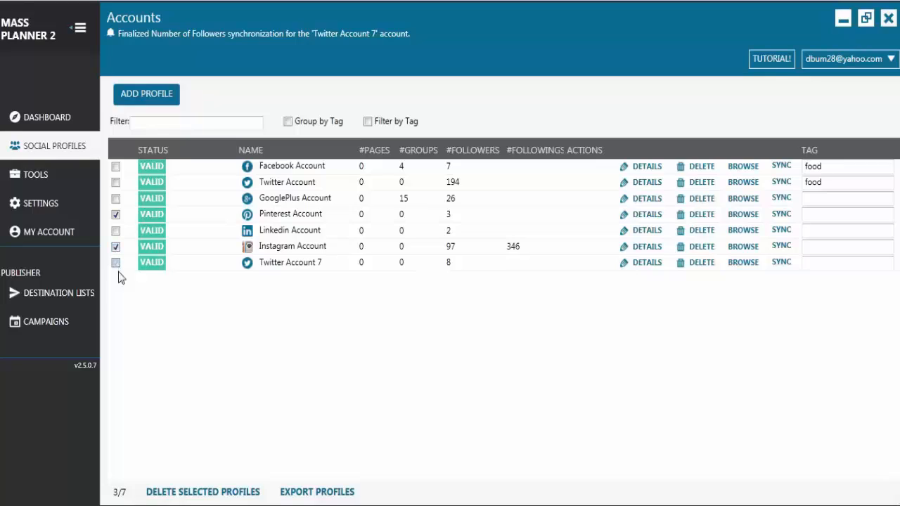
click(182, 495)
Step: Export the profiles to review the resulting text file, and check the Facebook Account's details page
click(320, 492)
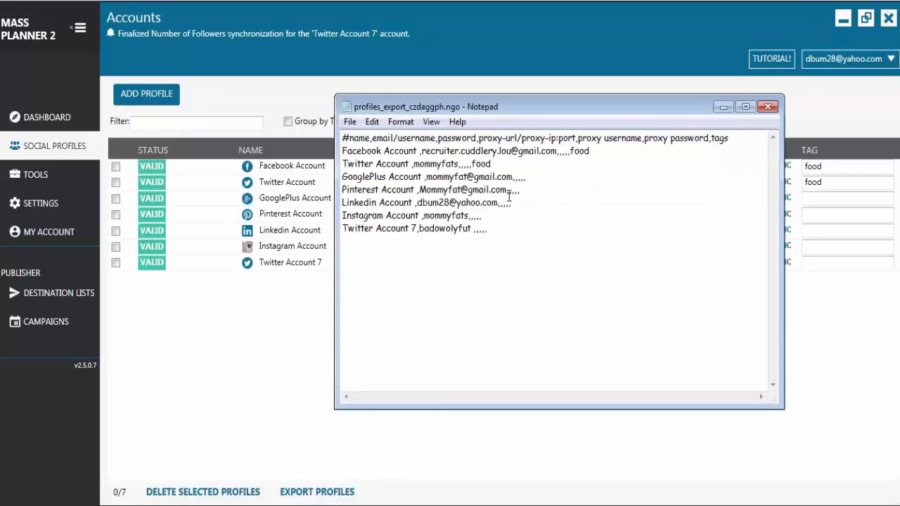
click(768, 106)
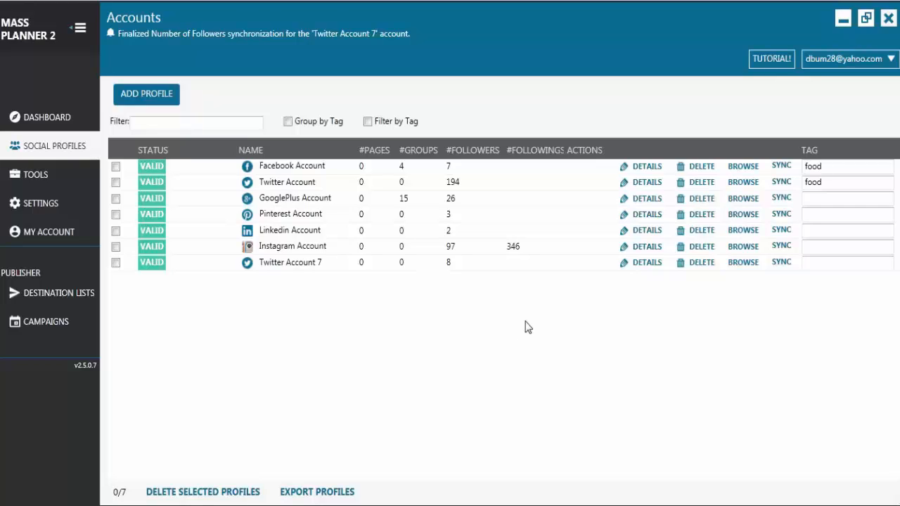
click(647, 168)
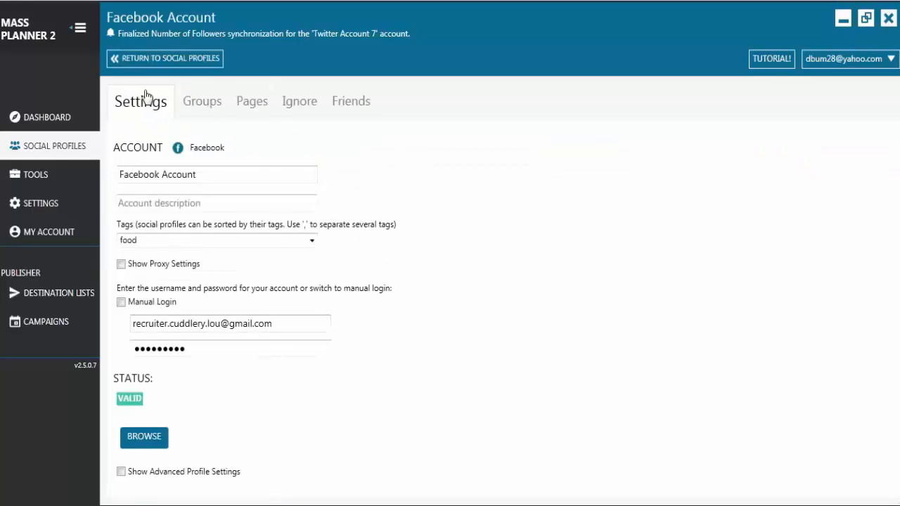
click(169, 61)
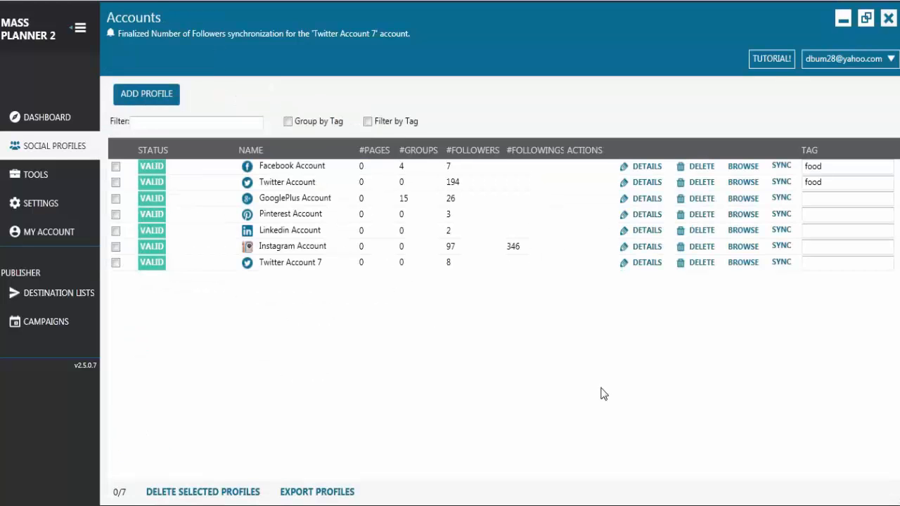